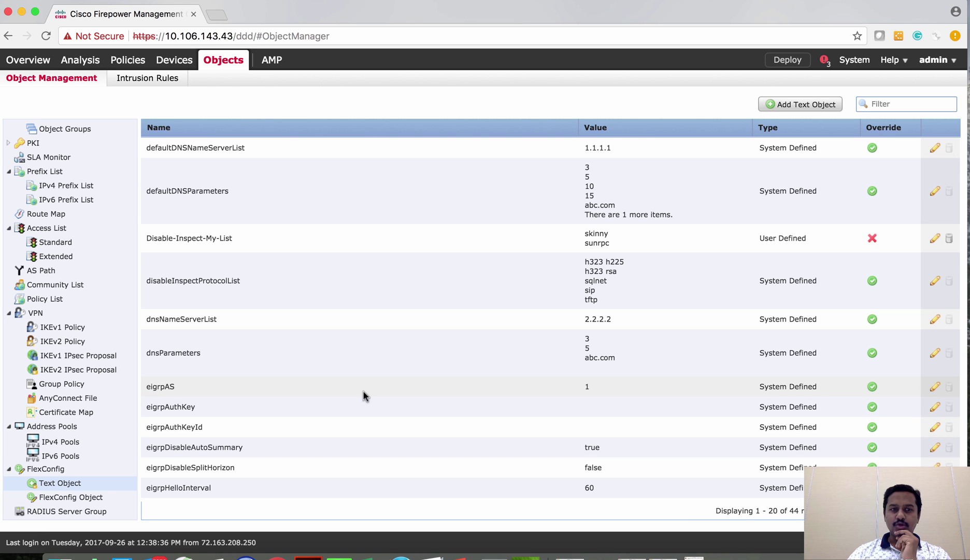
click(799, 110)
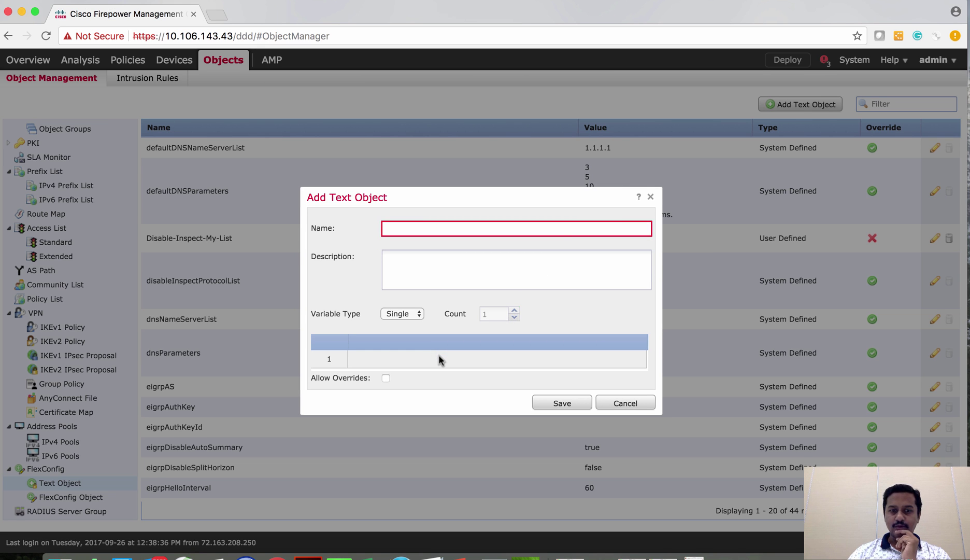
click(429, 228)
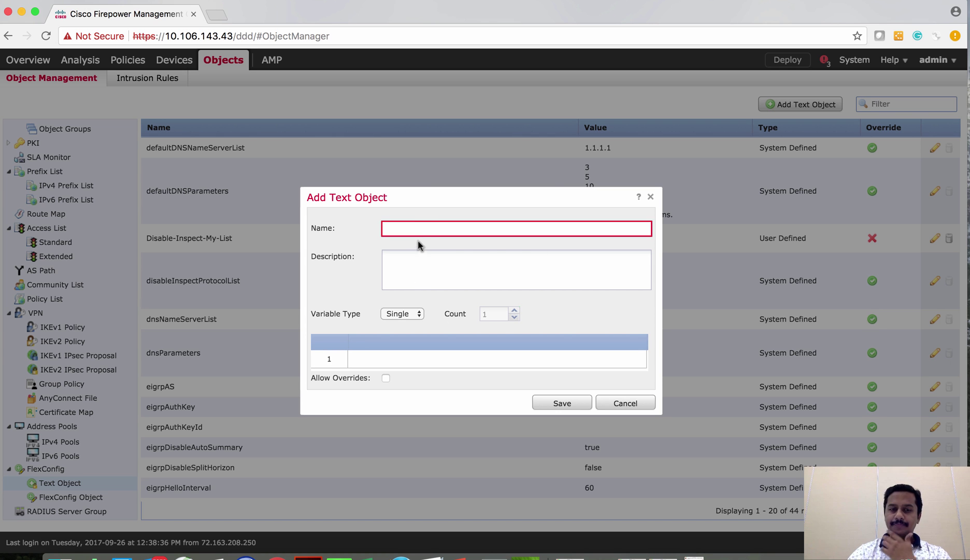
mouse_move(411, 228)
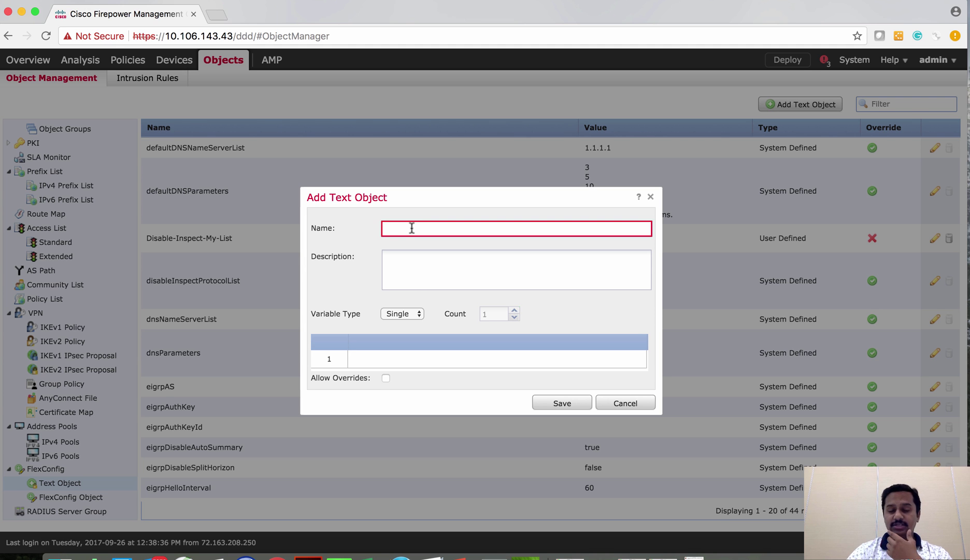
click(412, 228)
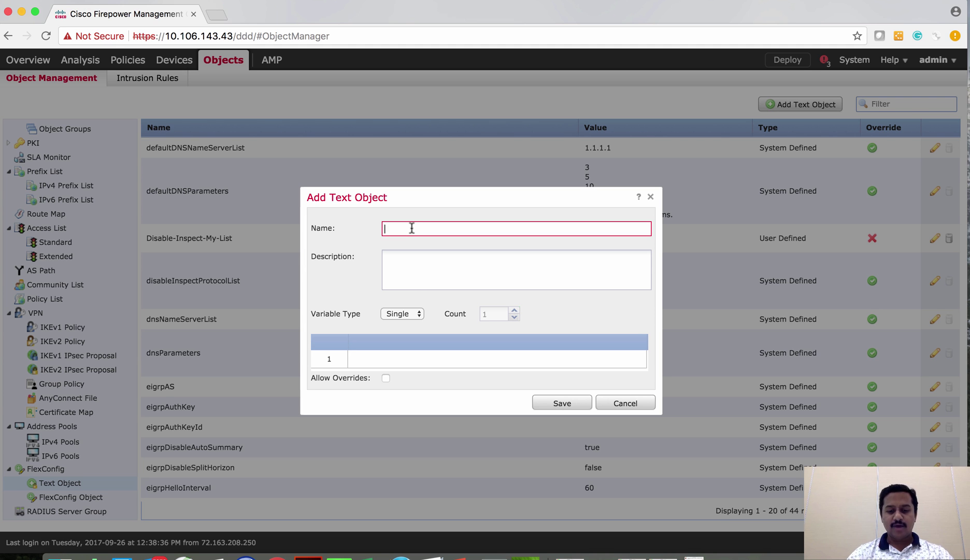
text(GW)
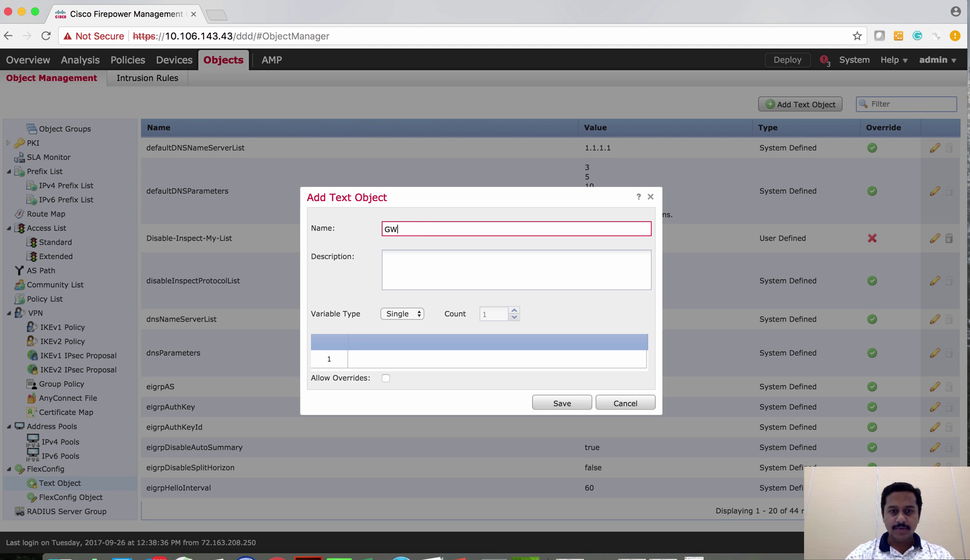
click(391, 360)
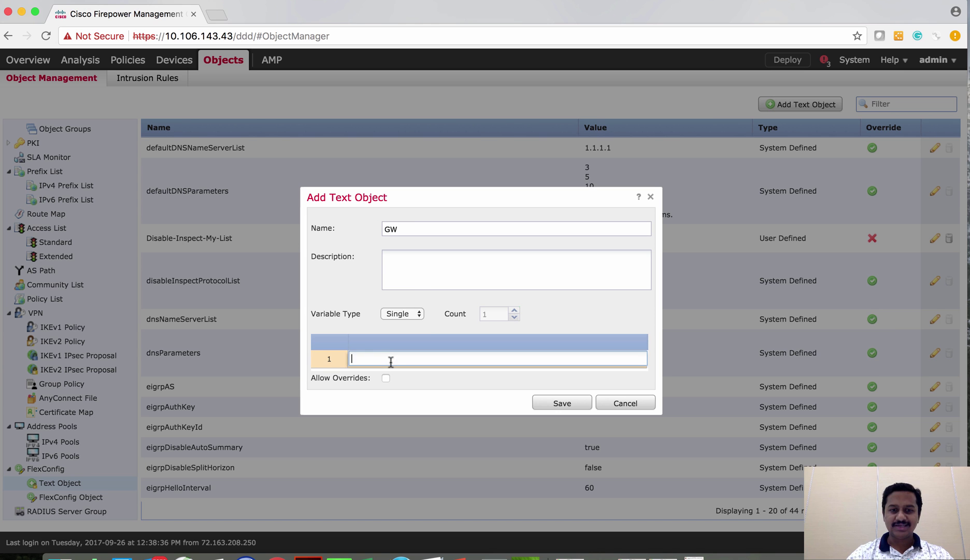
text(192.168.)
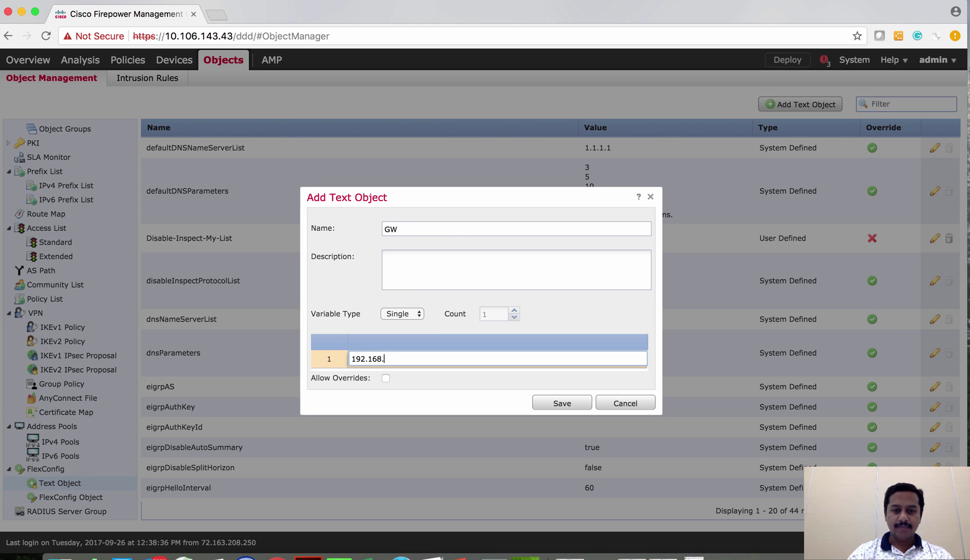
text(10.10)
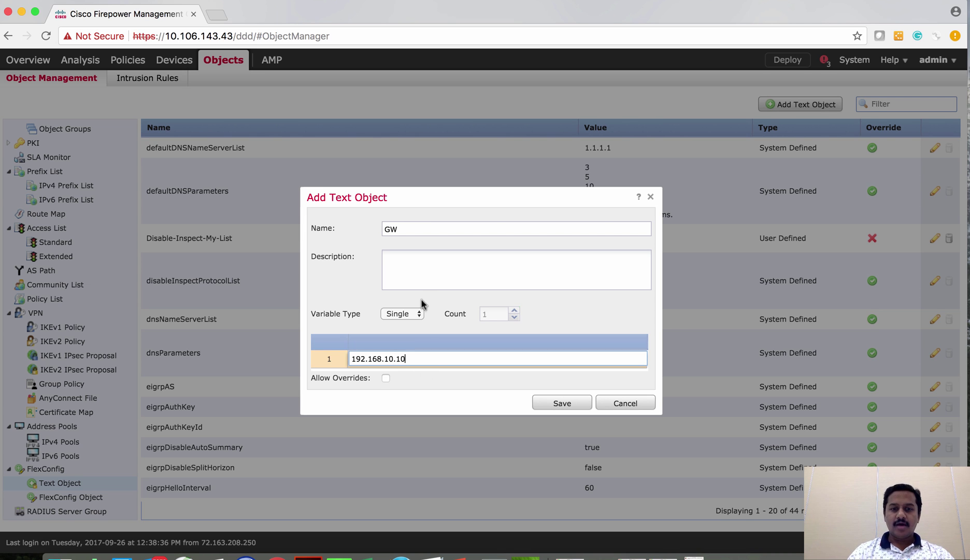
click(414, 314)
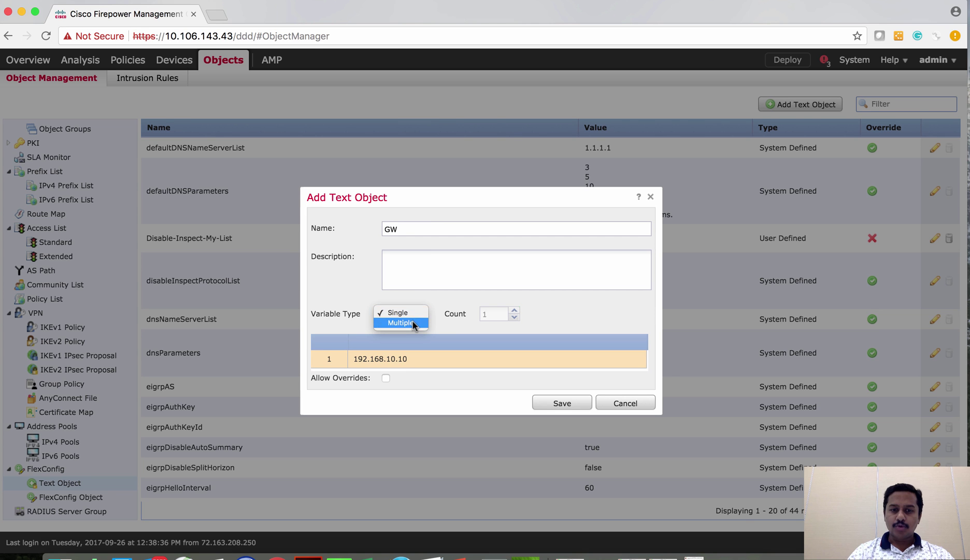
click(414, 323)
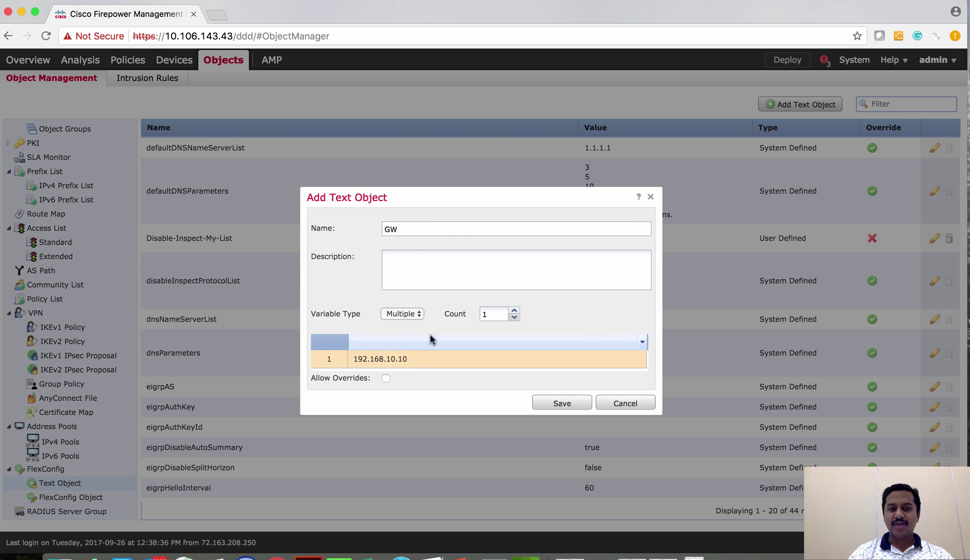
double_click(414, 230)
key(BackSpace)
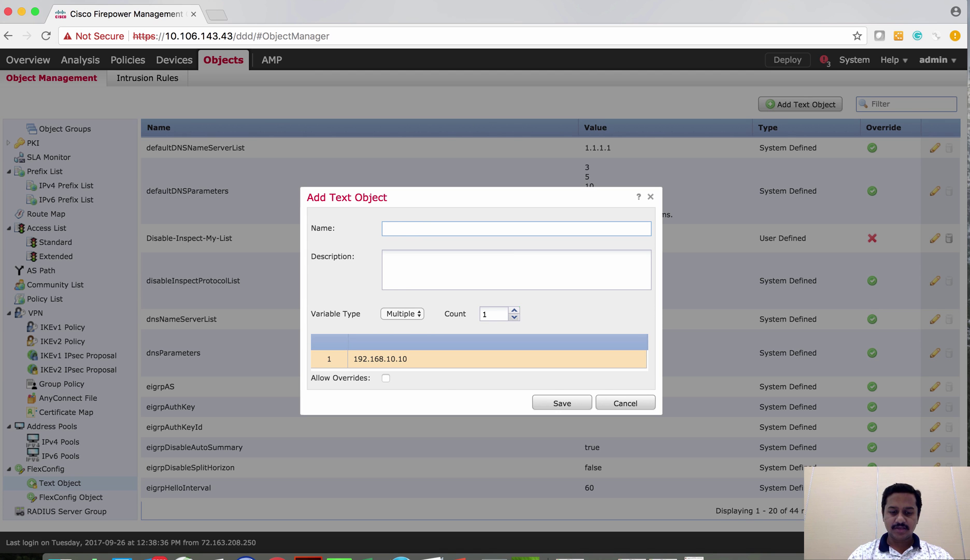
text(Inspect)
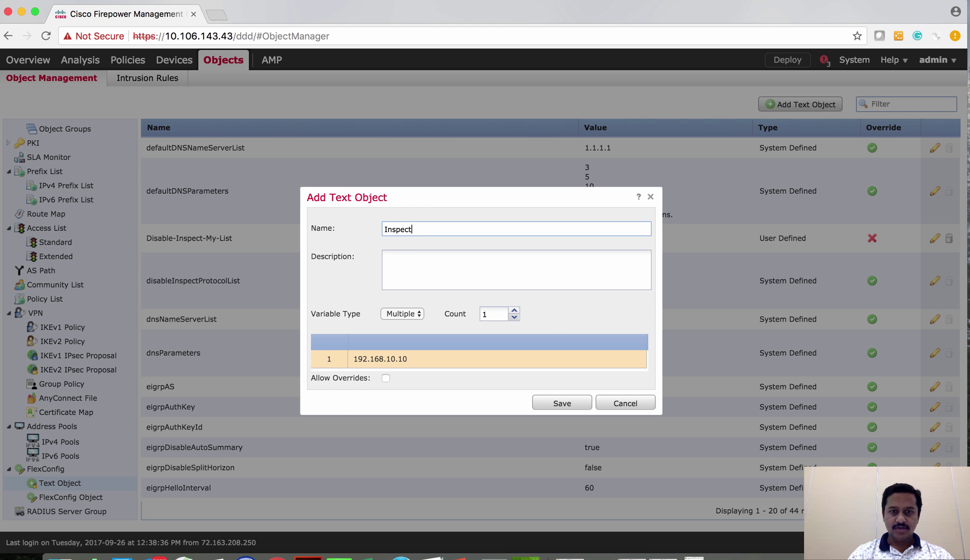
text(-Protocol)
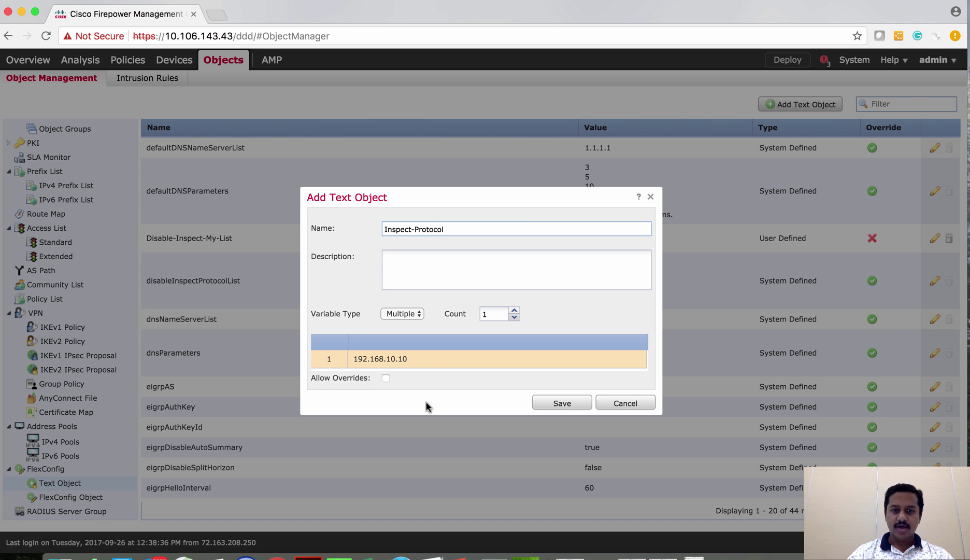
double_click(504, 309)
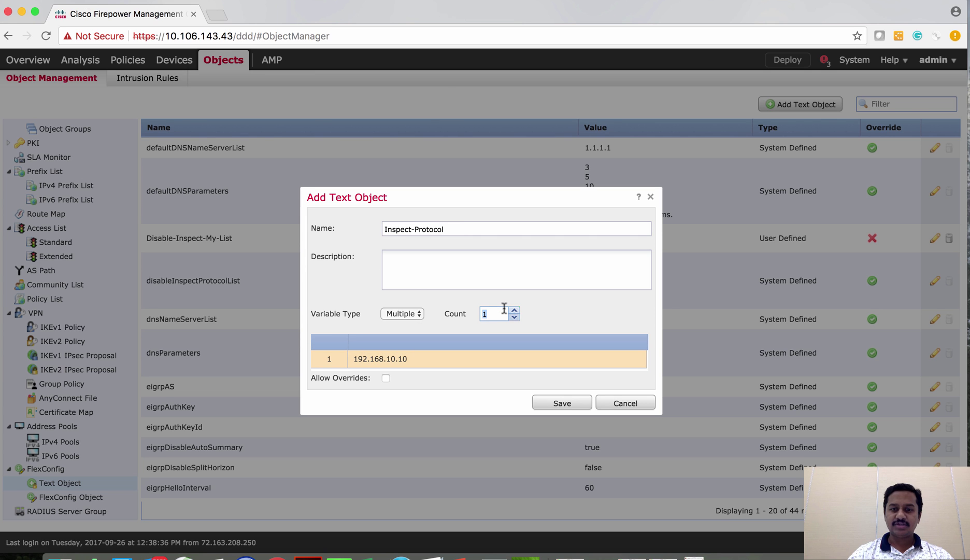
text(3)
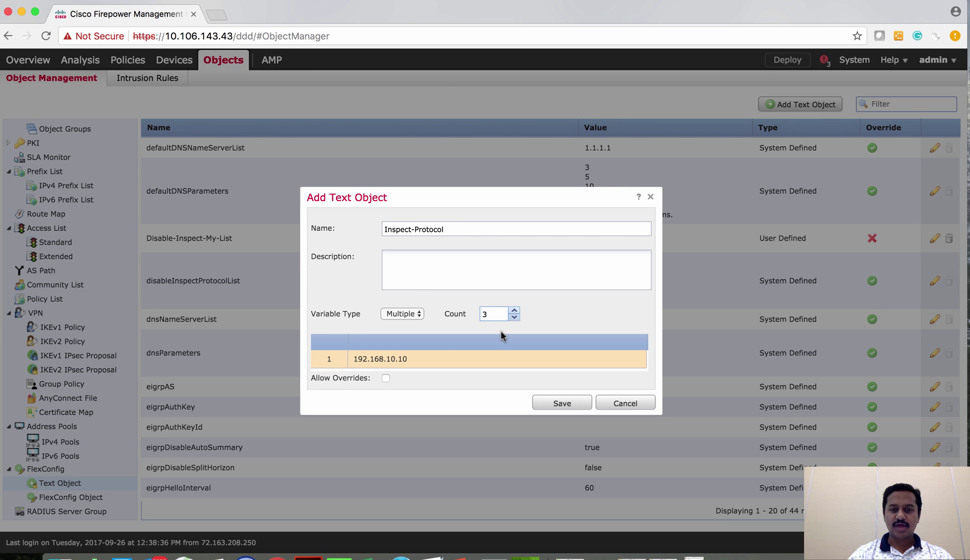
click(394, 361)
click(413, 358)
double_click(413, 358)
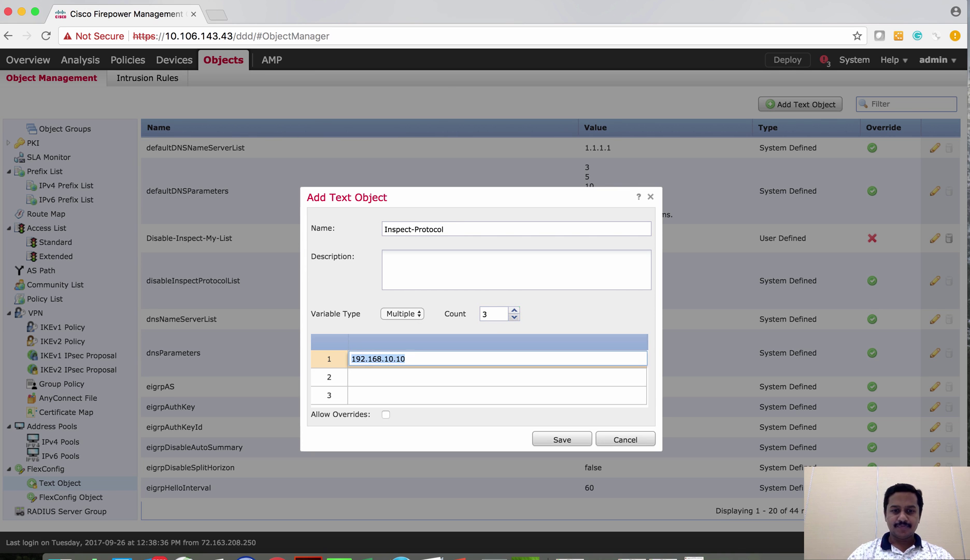
key(BackSpace)
text(H323)
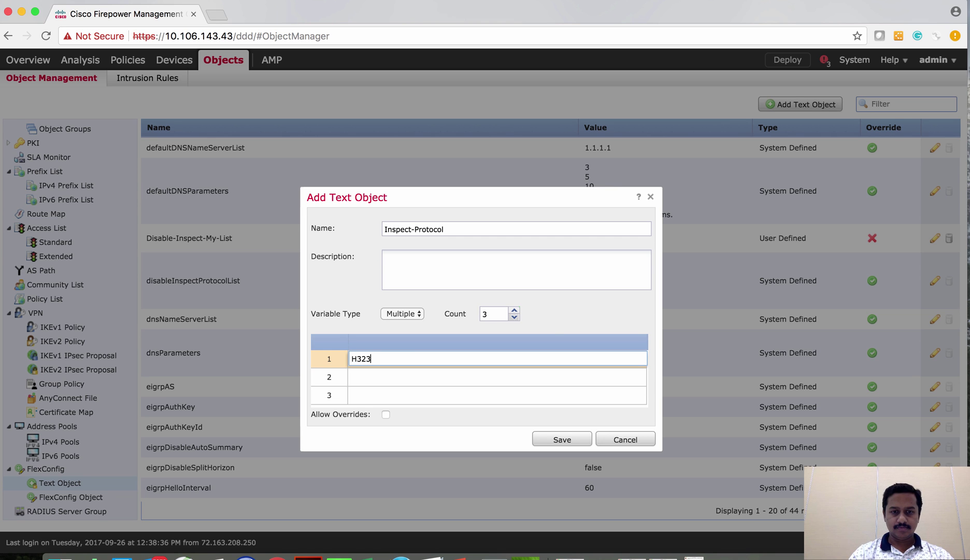
click(380, 377)
text(SIP)
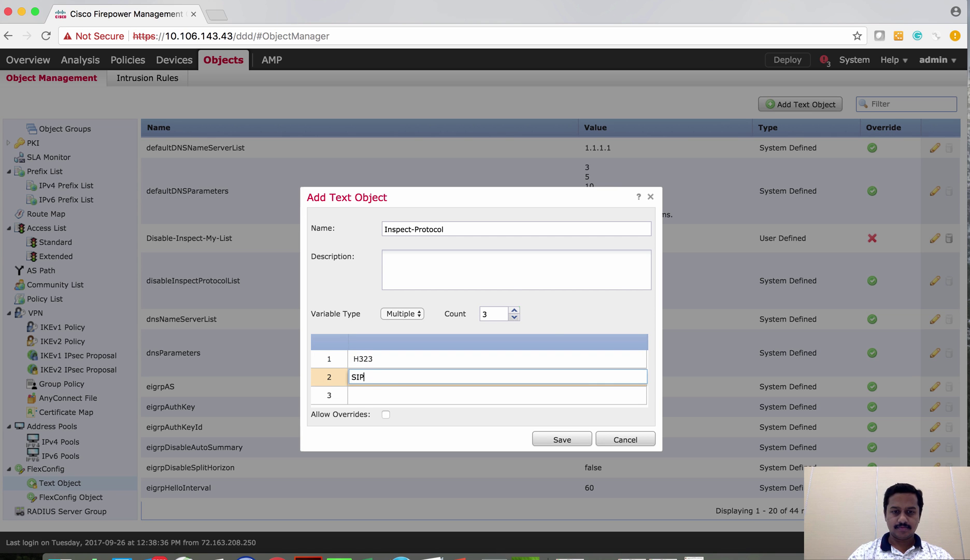
click(363, 395)
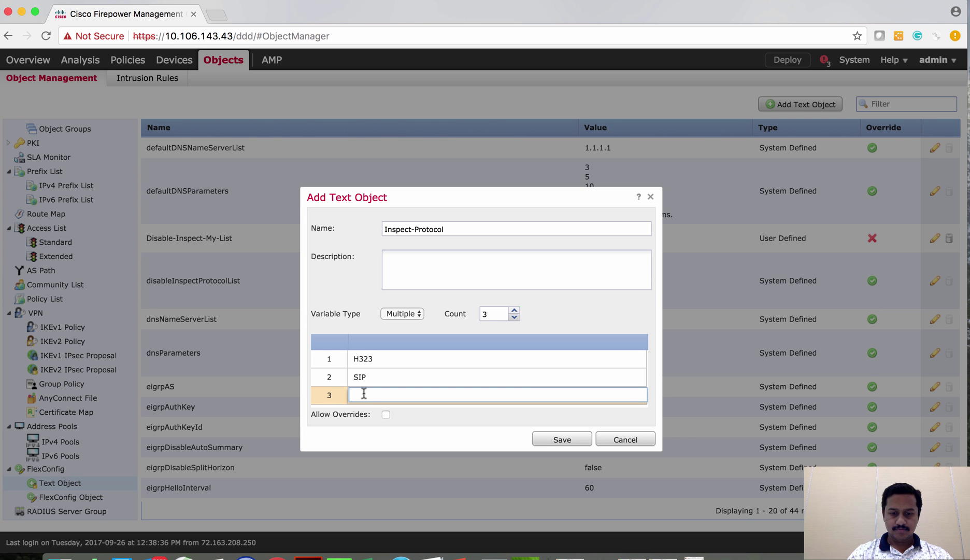
text(ftd)
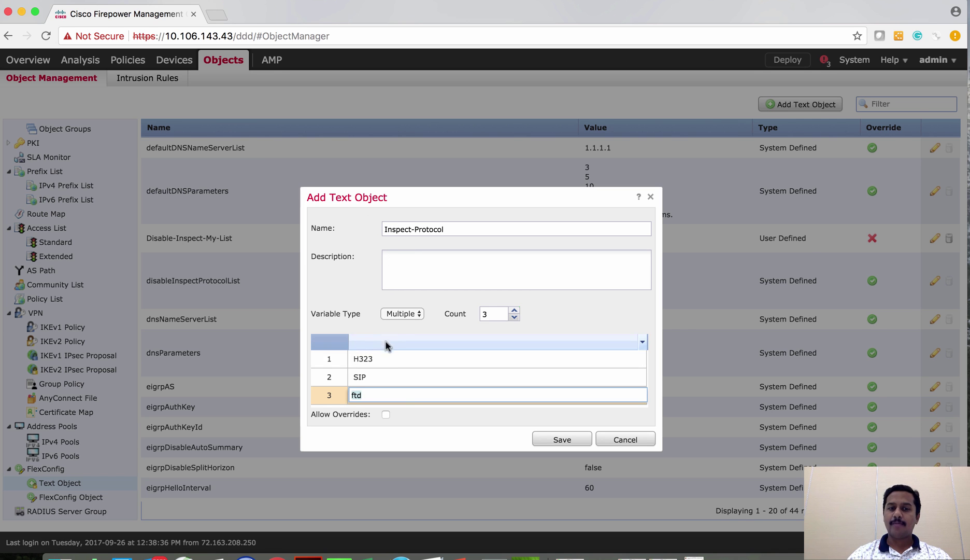
click(407, 361)
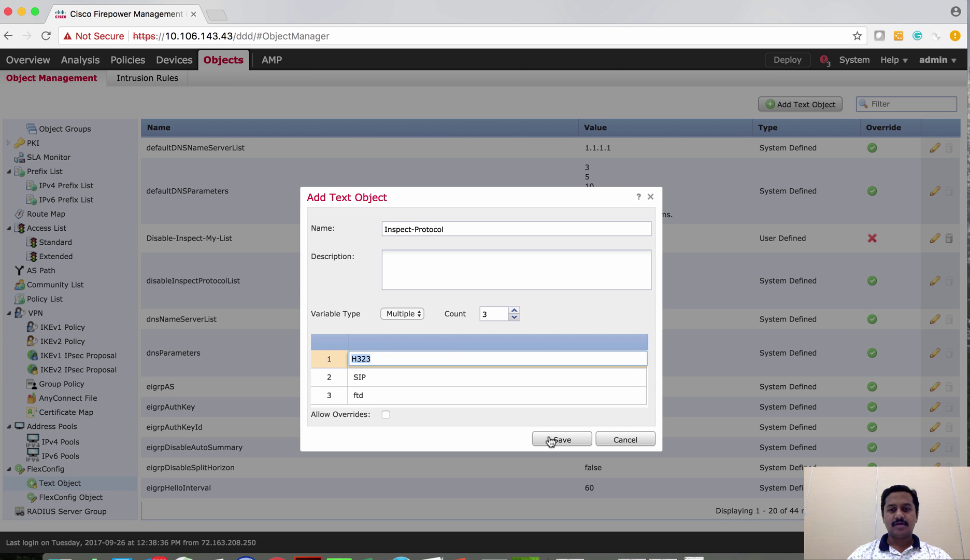
click(612, 438)
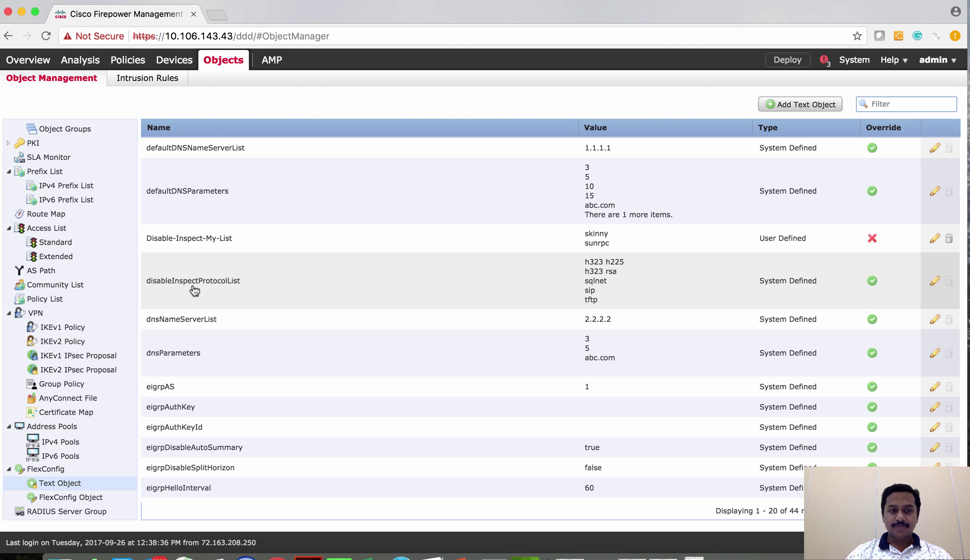
click(935, 282)
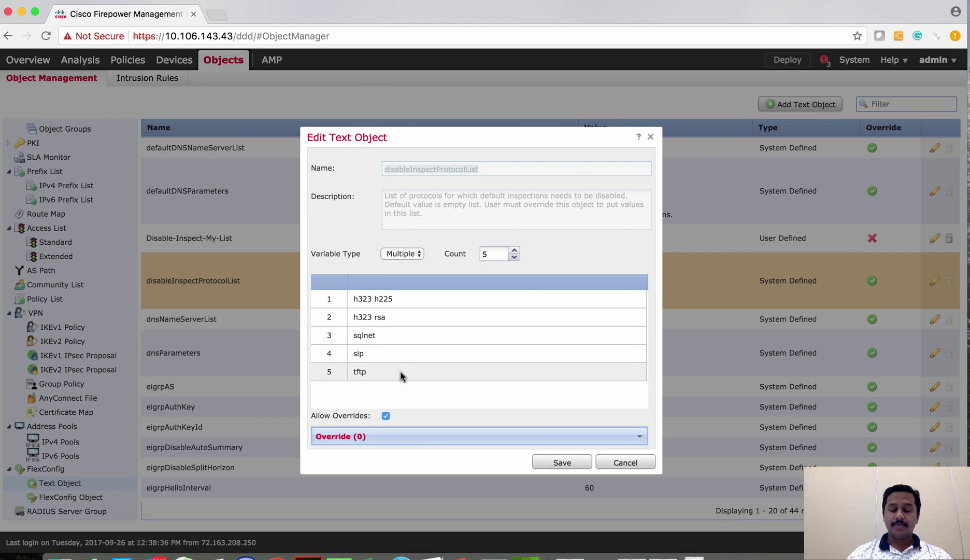
click(400, 370)
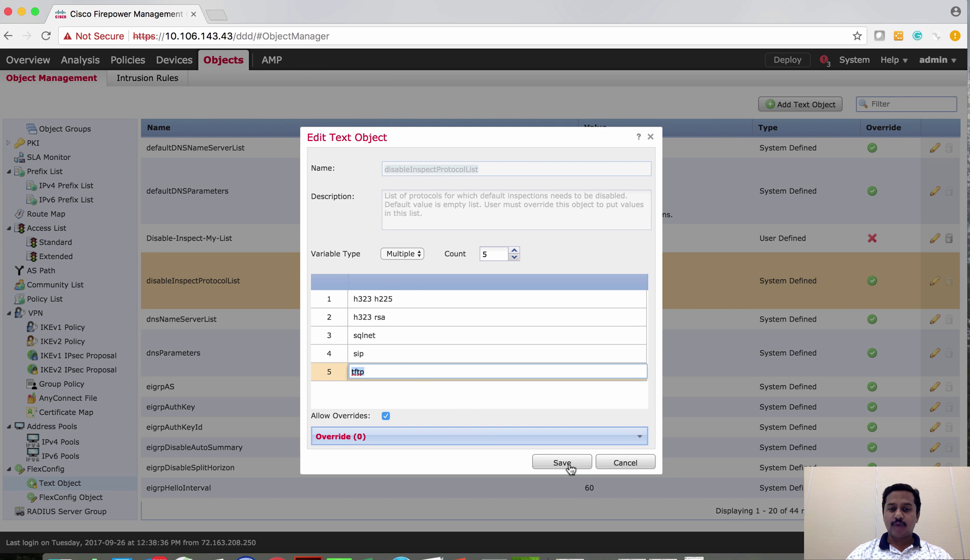
click(633, 463)
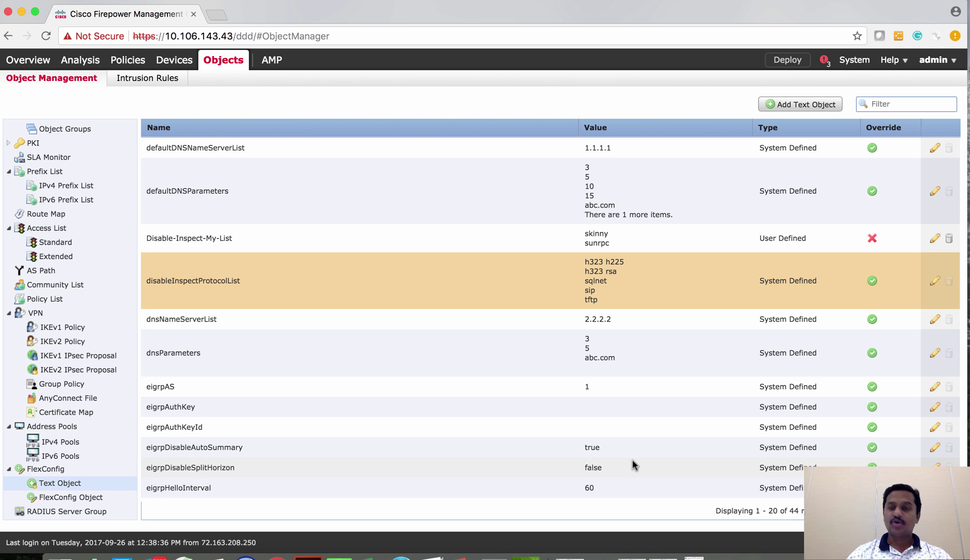
Step: Open the FlexConfig object list and inspect the Eigrp_Configure template, then close its preview
click(94, 498)
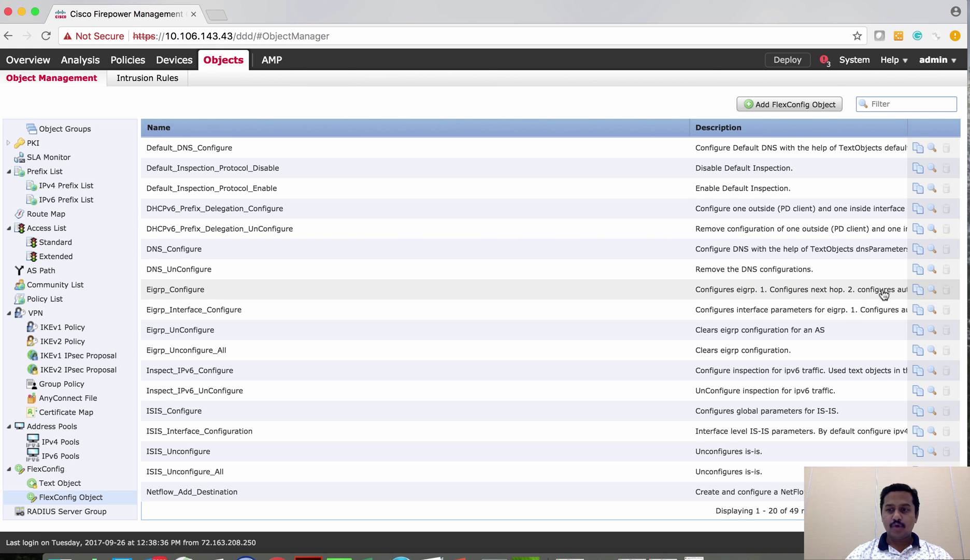
click(931, 291)
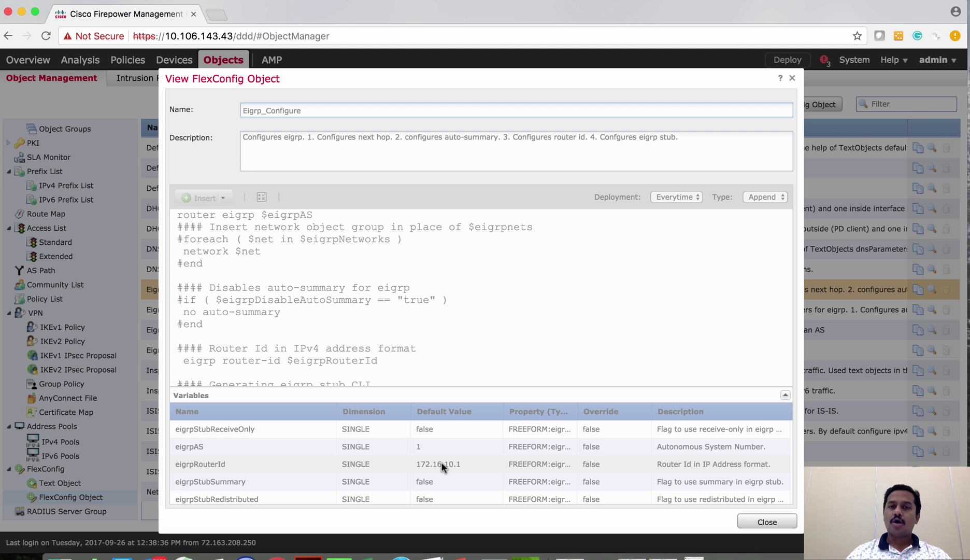
click(775, 523)
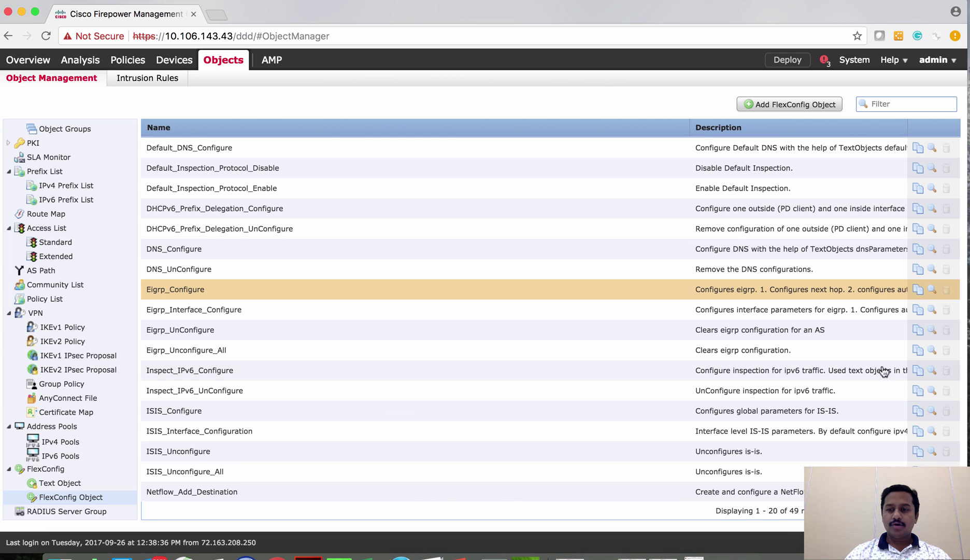
Step: Copy Eigrp_Configure into a new Eigrp_Configure_Copy object, keeping deployment set to Everytime
click(917, 290)
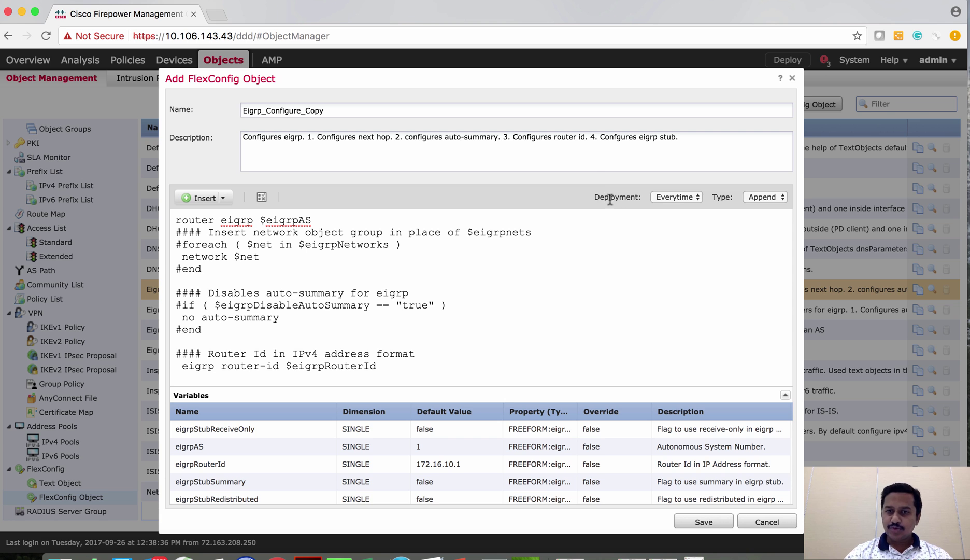
click(675, 199)
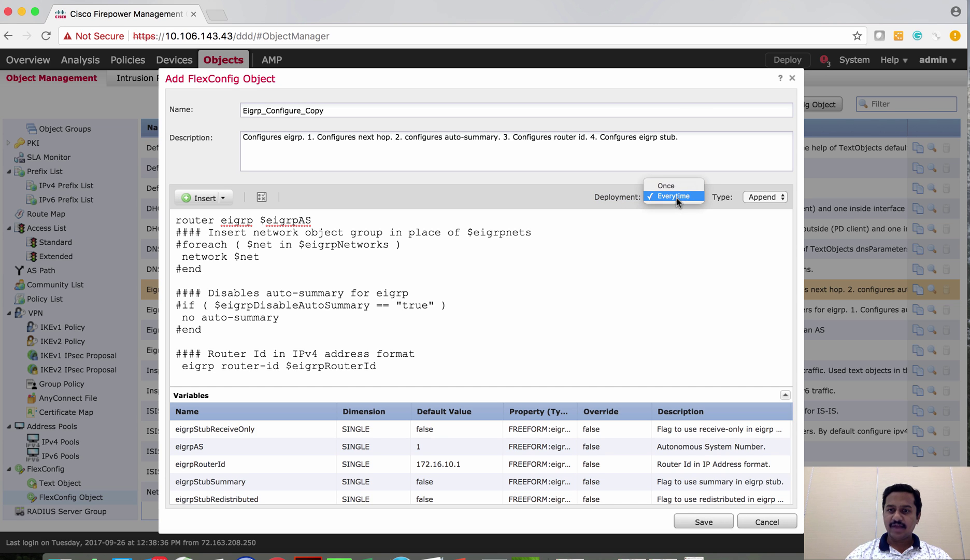
click(676, 198)
click(678, 204)
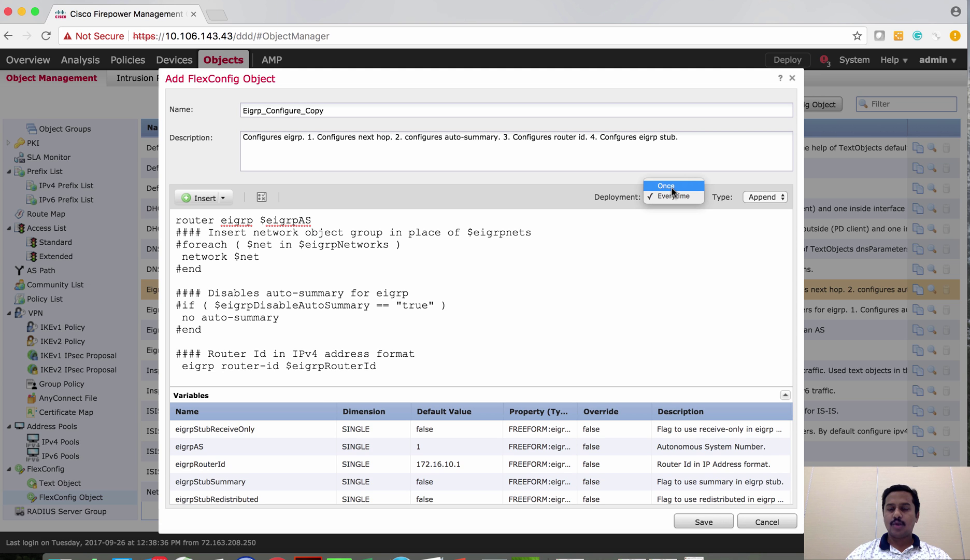
click(676, 197)
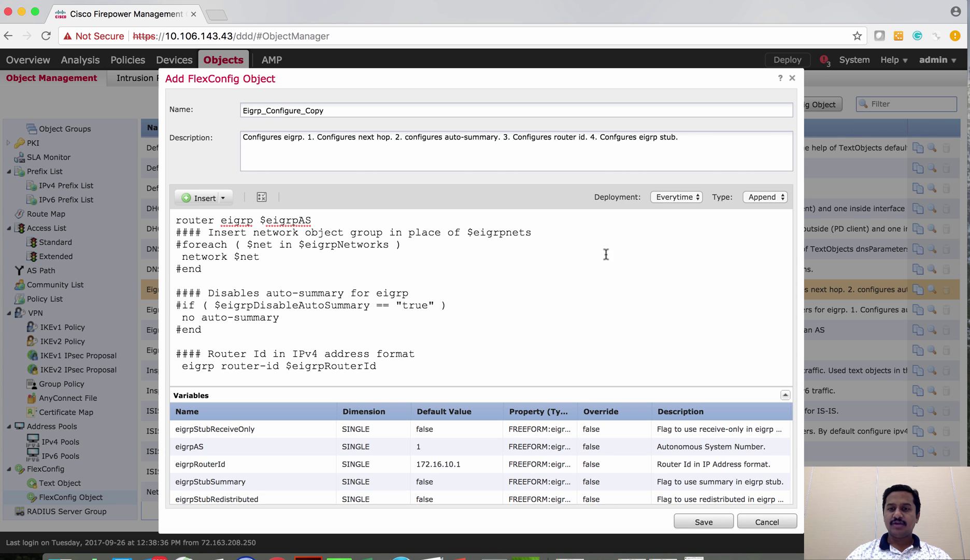
click(763, 198)
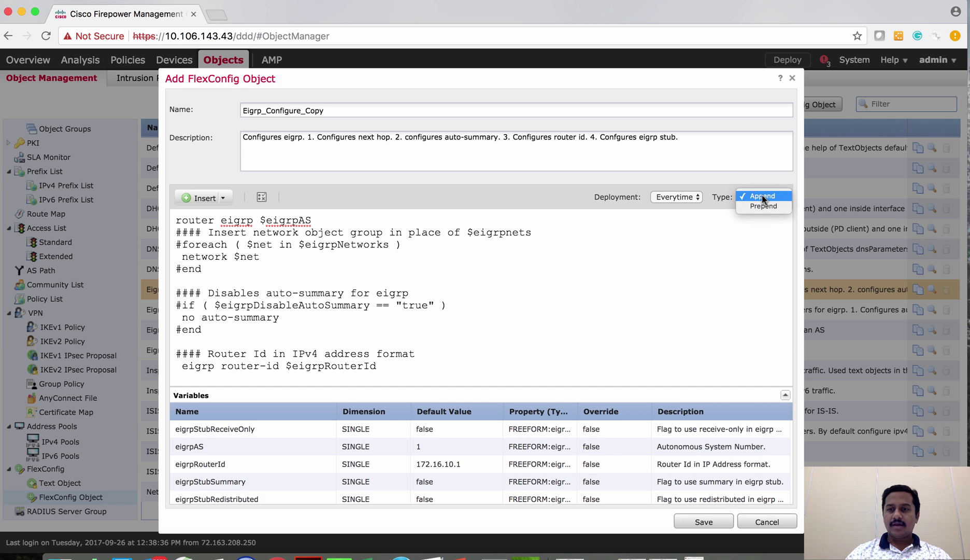
click(721, 237)
click(469, 554)
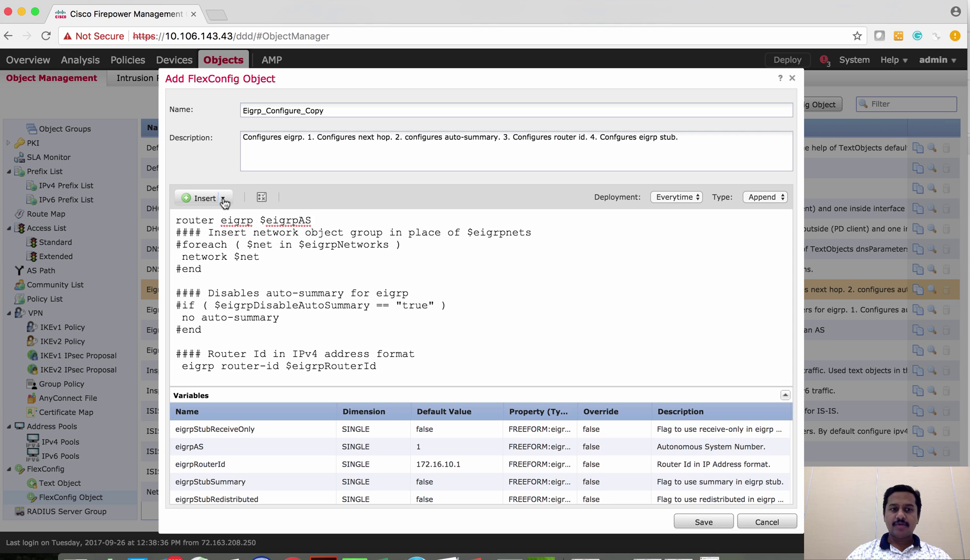
Step: Show the Insert Policy Object and Insert System Variable submenus in the script's Insert list
click(222, 198)
mouse_move(230, 214)
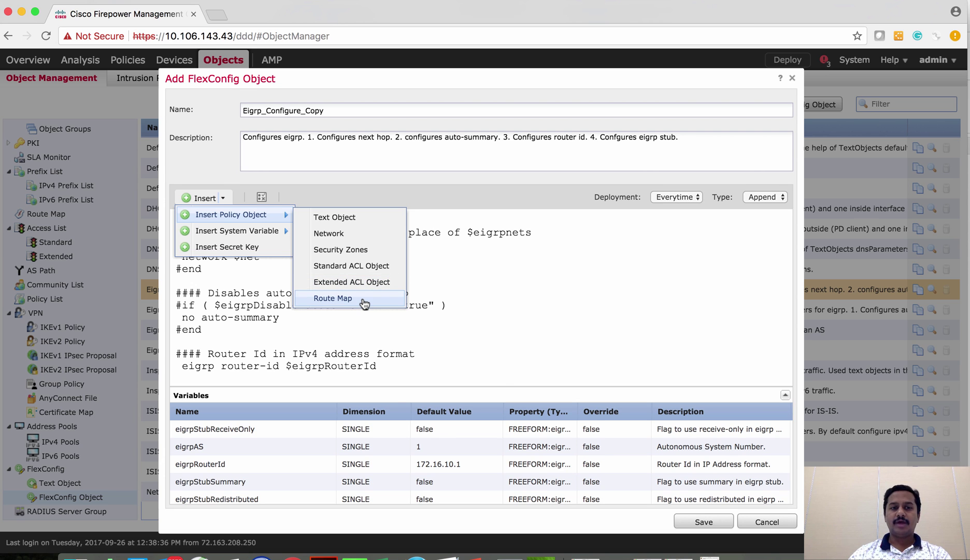
mouse_move(261, 232)
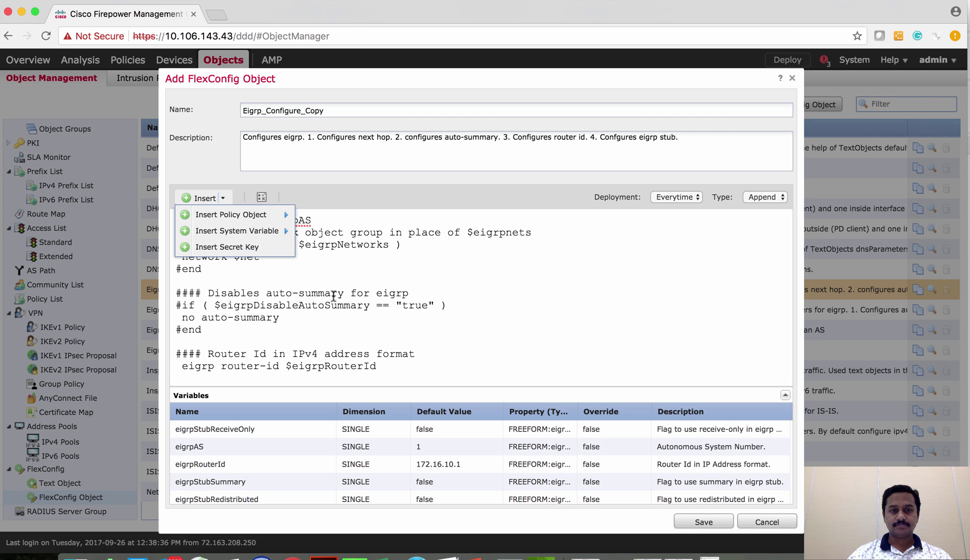
Step: Validate the EIGRP script with no errors, then cancel Eigrp_Configure_Copy without saving
click(262, 199)
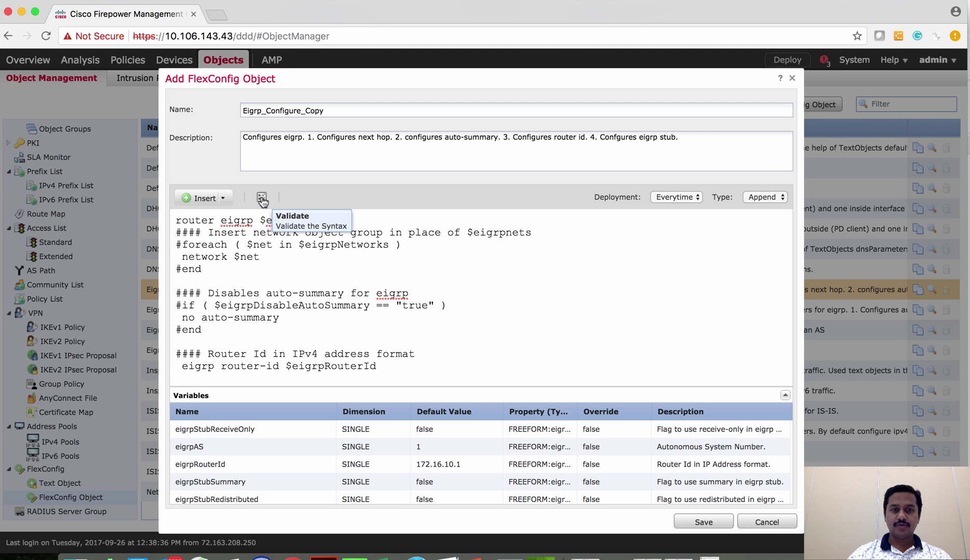
click(261, 199)
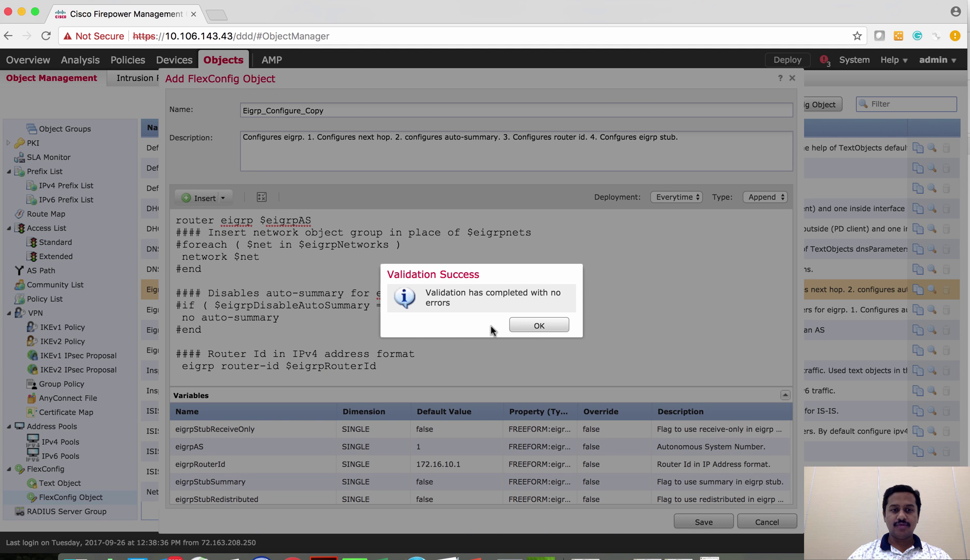
click(548, 325)
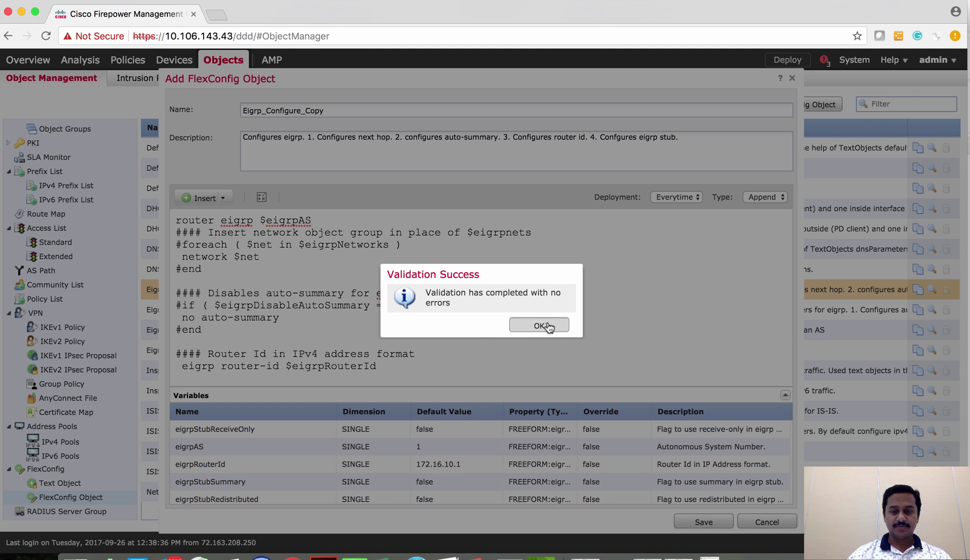
click(548, 325)
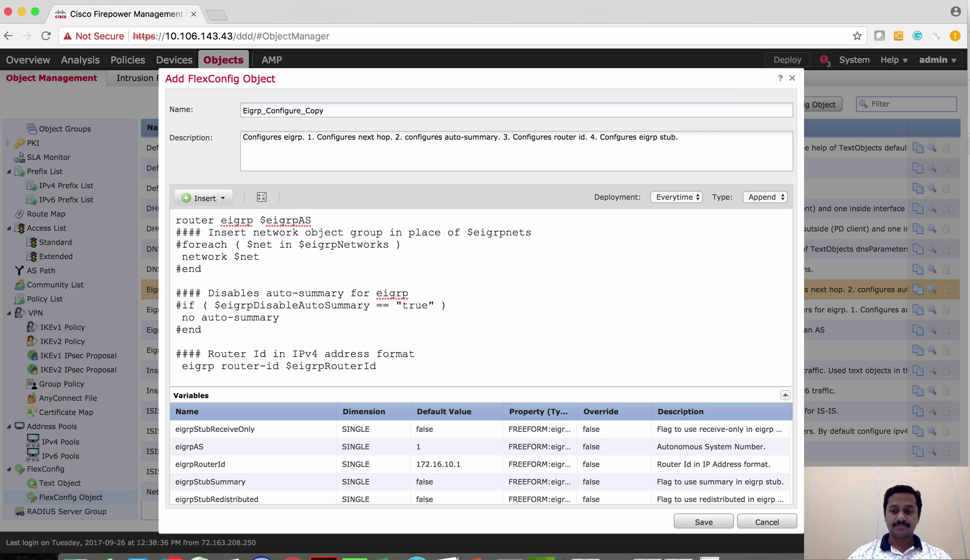
click(767, 522)
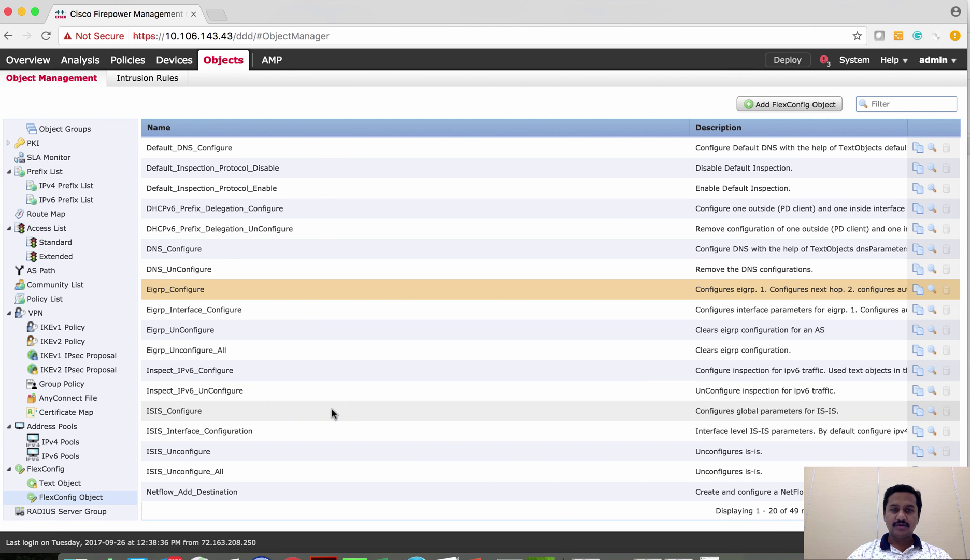
mouse_move(175, 66)
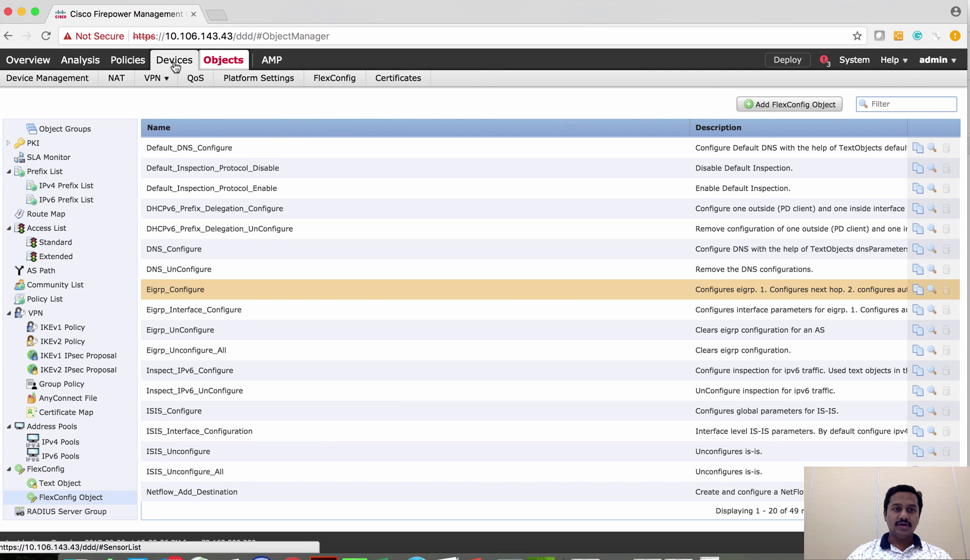
Step: Create and save FlexConfig policy 'Flex-Policy' with FP2130-Routed-IP48 as its target device
click(334, 82)
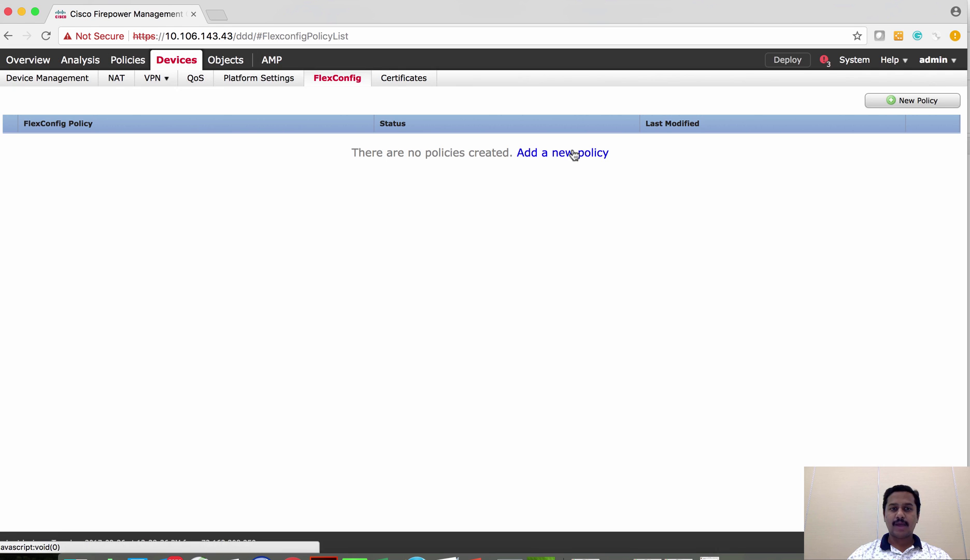
click(574, 154)
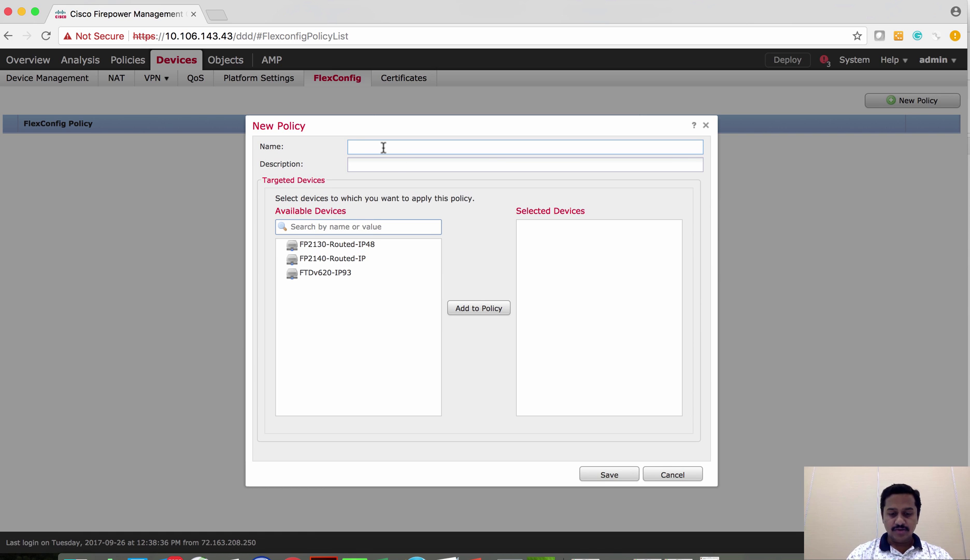
text(Flex-)
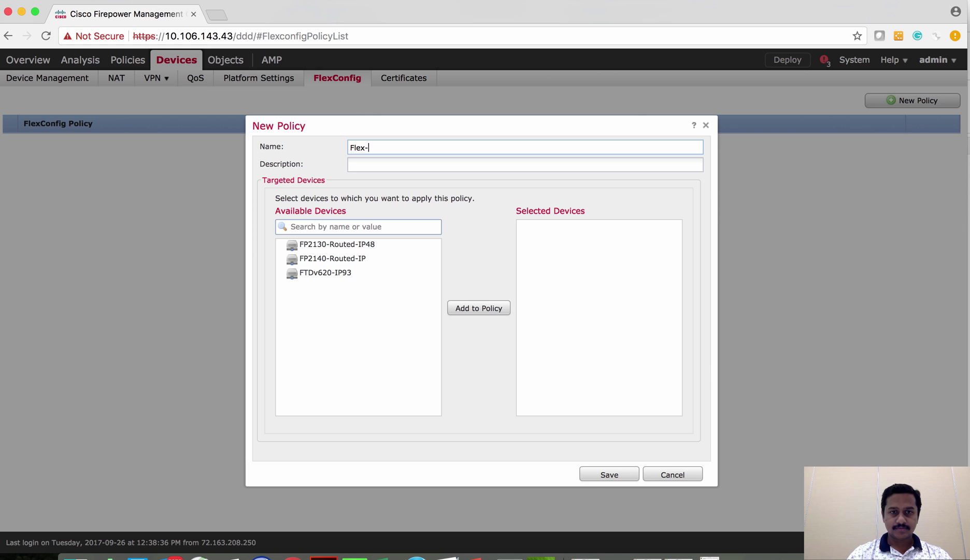
text(Policy)
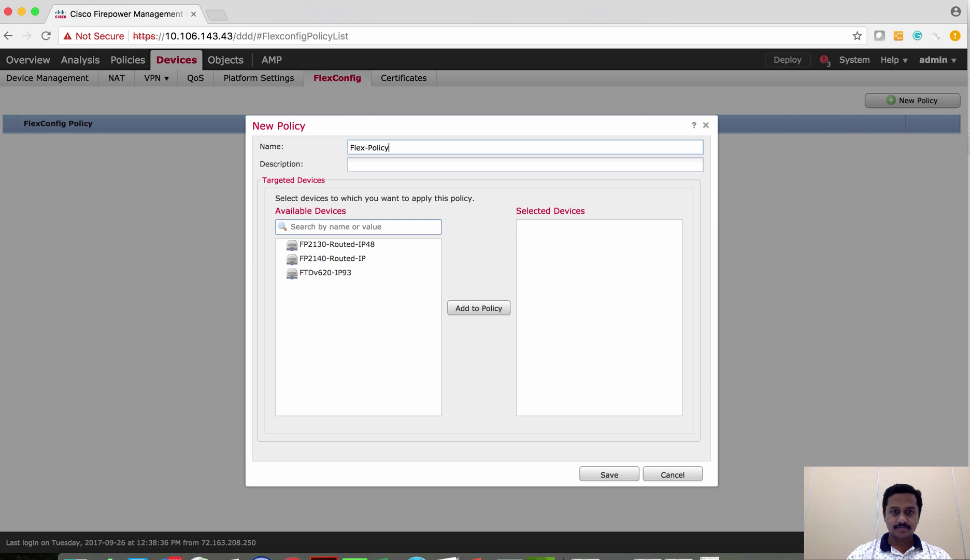
click(373, 245)
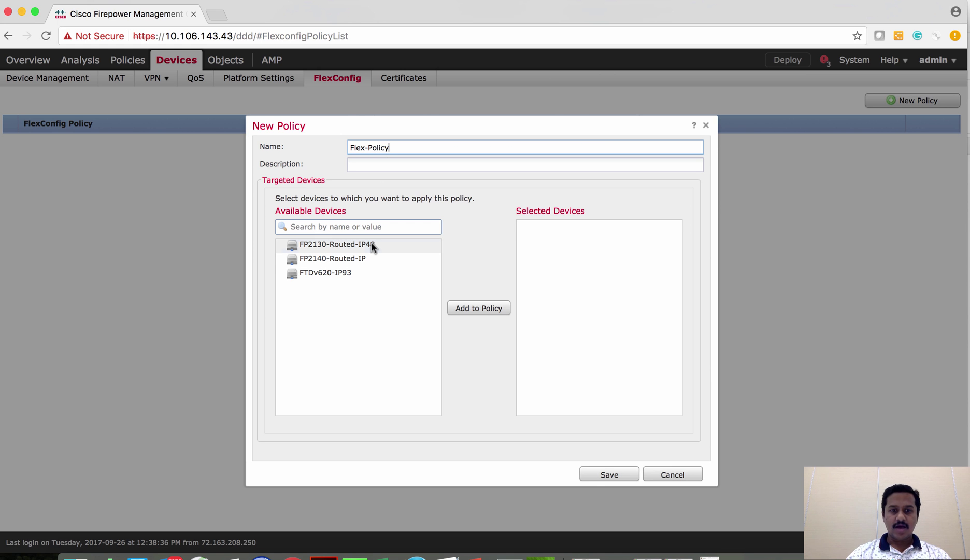
click(472, 311)
click(609, 475)
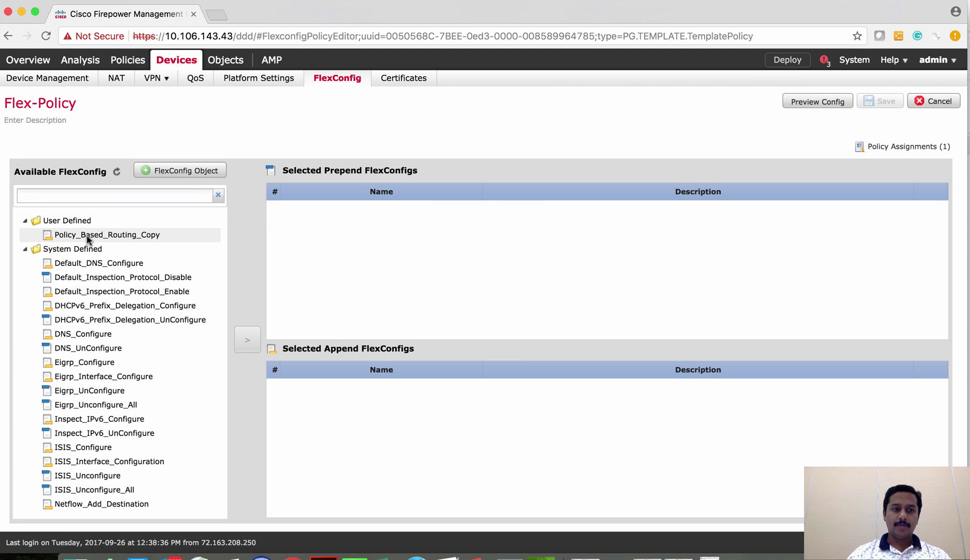
Step: Add Policy_Based_Routing_Copy to Selected Append FlexConfigs and save Flex-Policy
click(87, 238)
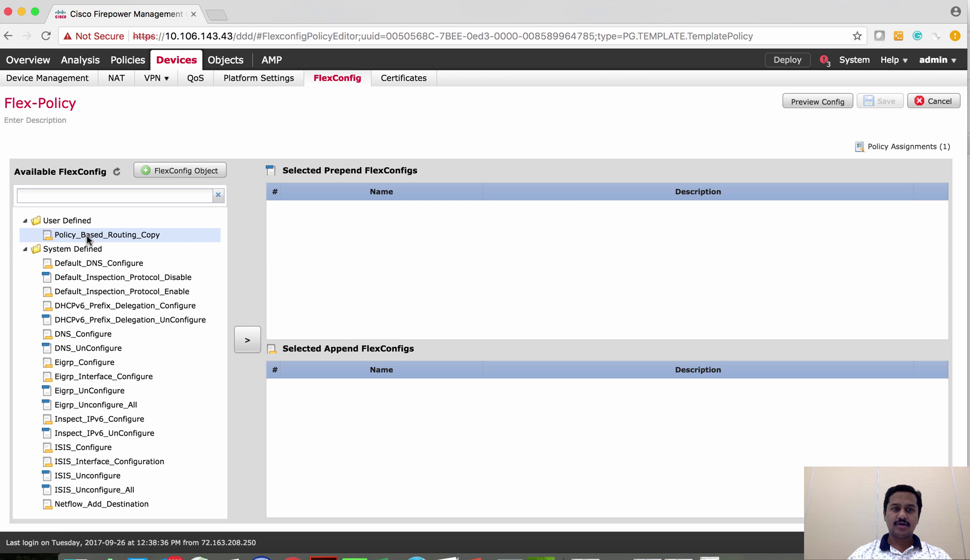
click(247, 340)
click(883, 102)
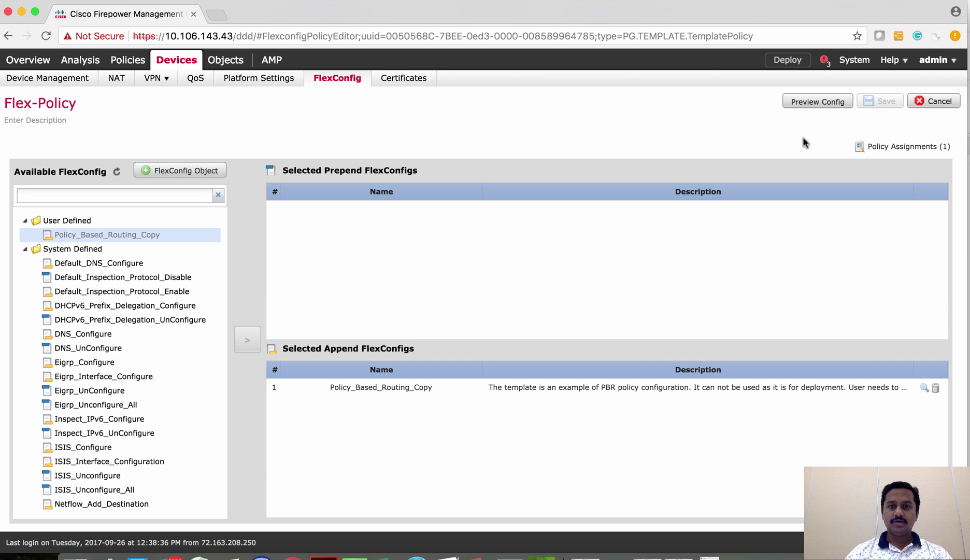
click(799, 103)
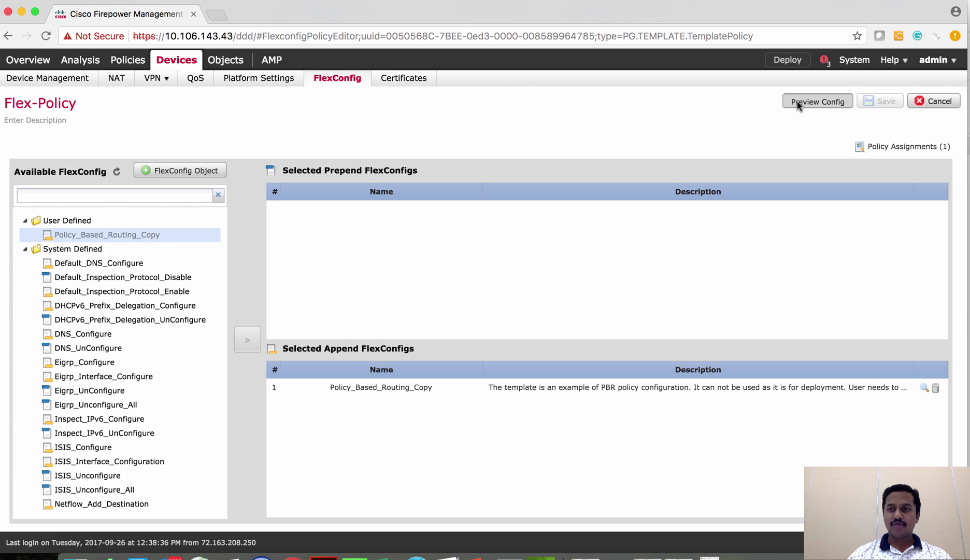
Step: Preview the CLI for FP2130-Routed-IP48 and highlight the appended ethernet1/1 policy-route lines
click(418, 147)
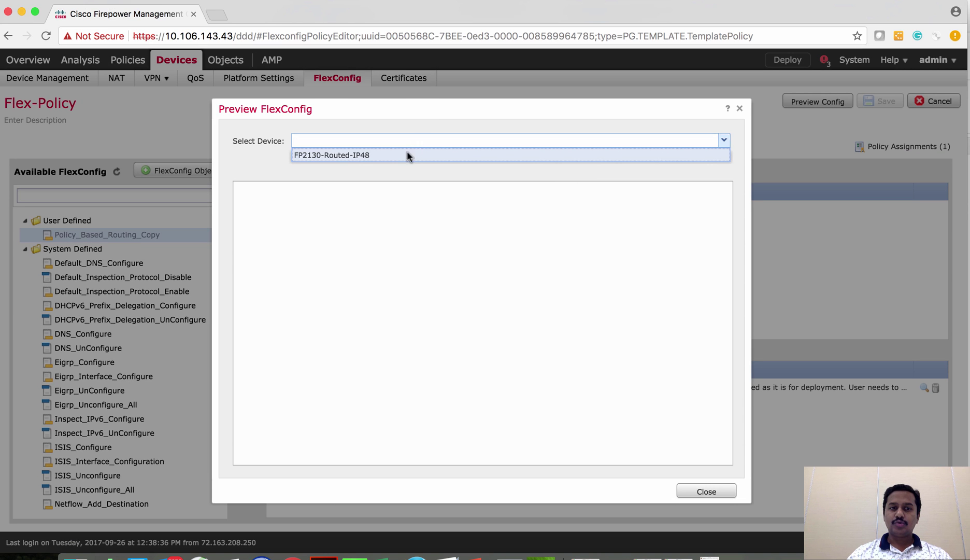
click(407, 154)
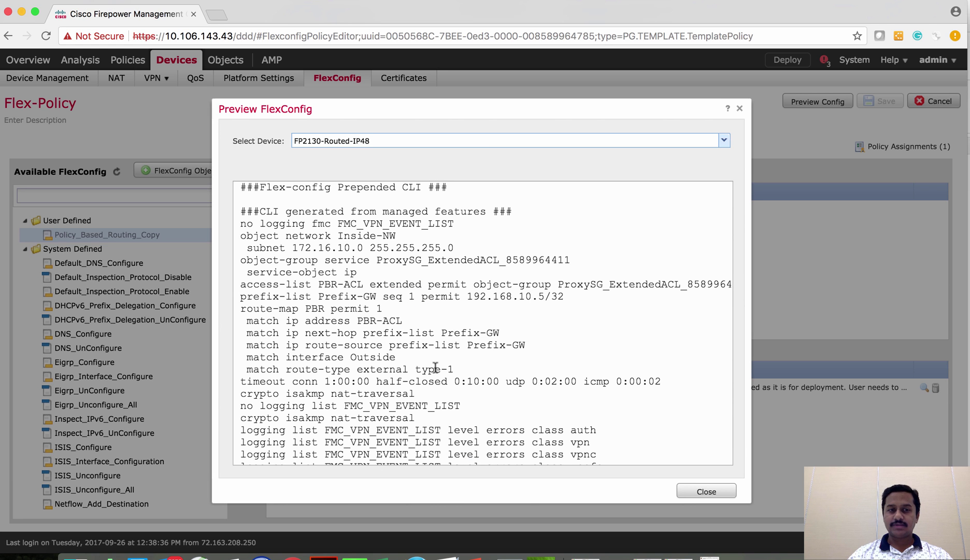
scroll(435, 367, down, 10)
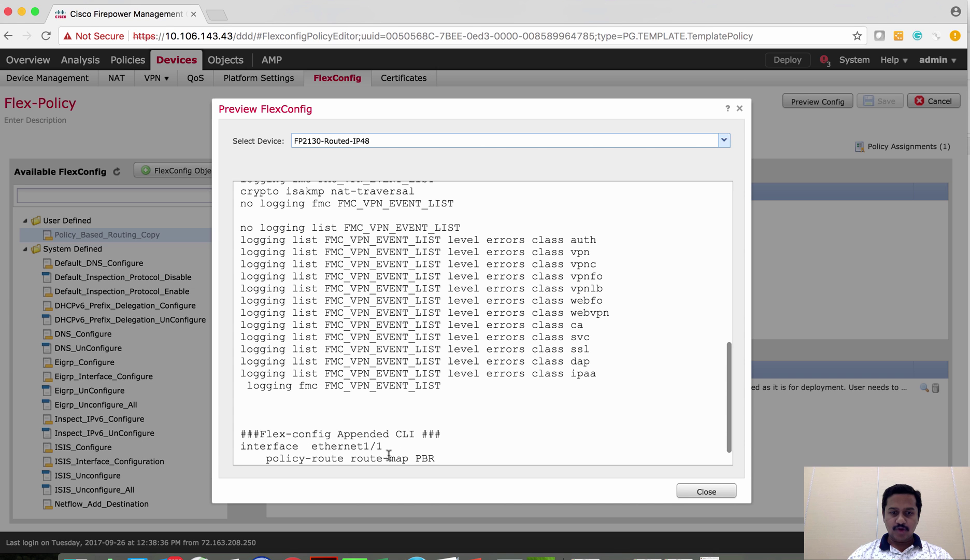
drag(240, 445, 336, 470)
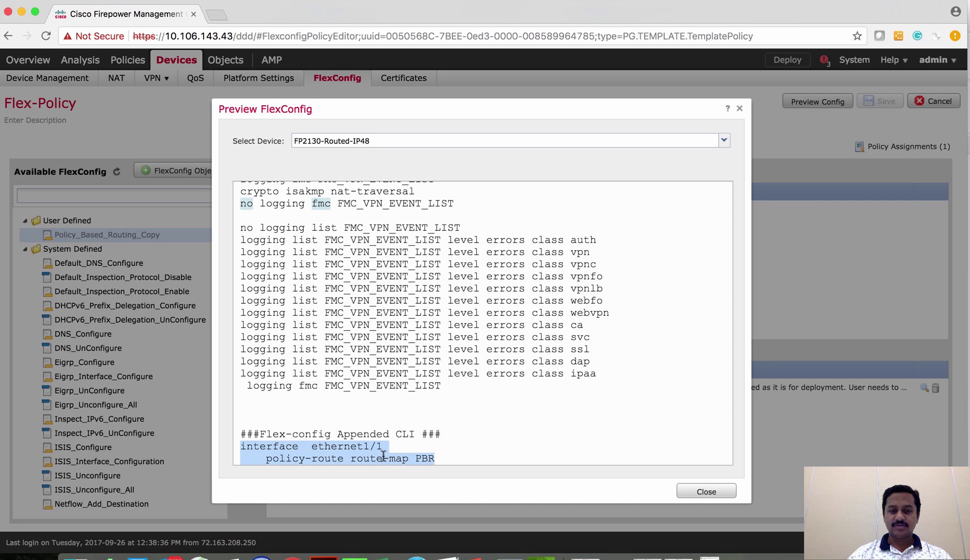
triple_click(351, 435)
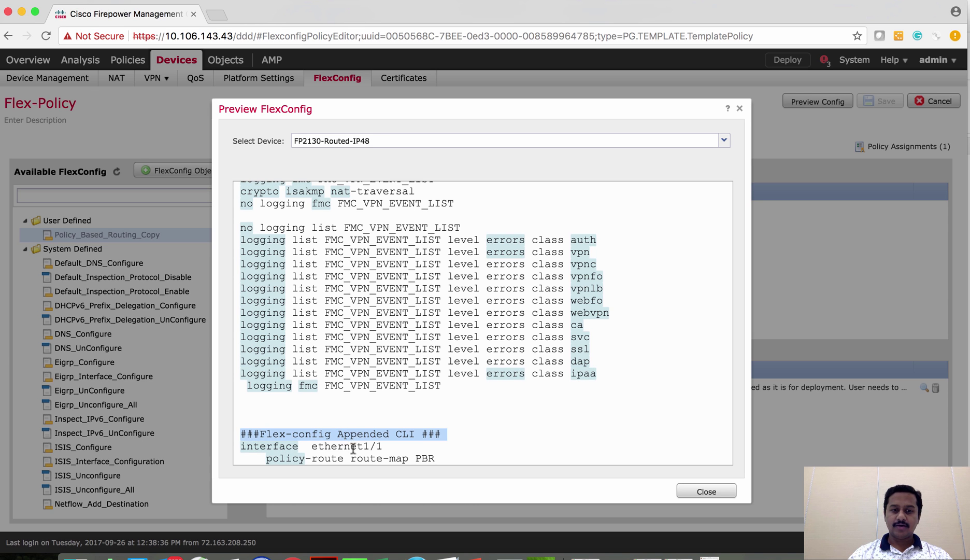
click(362, 449)
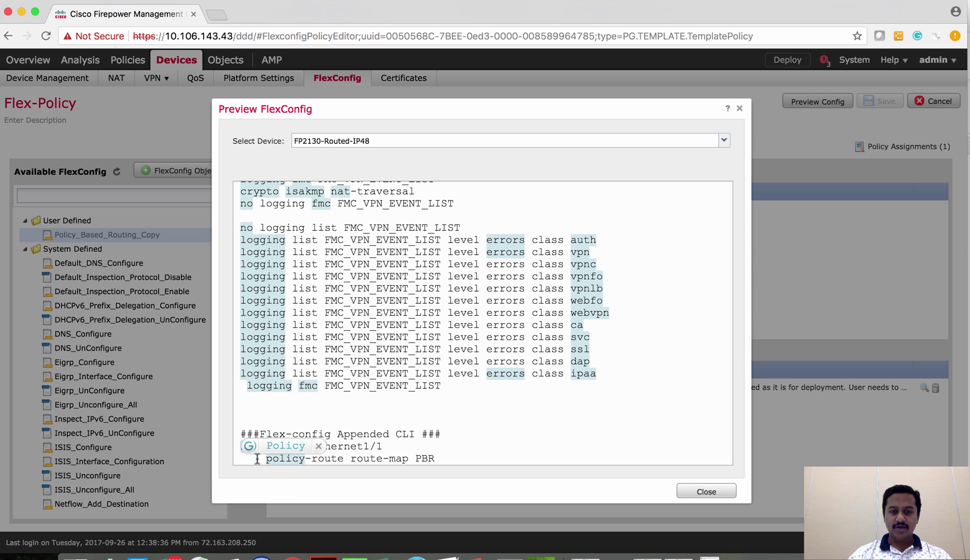
Step: Scroll back up and highlight the Flex-config Prepended CLI heading
scroll(390, 334, up, 10)
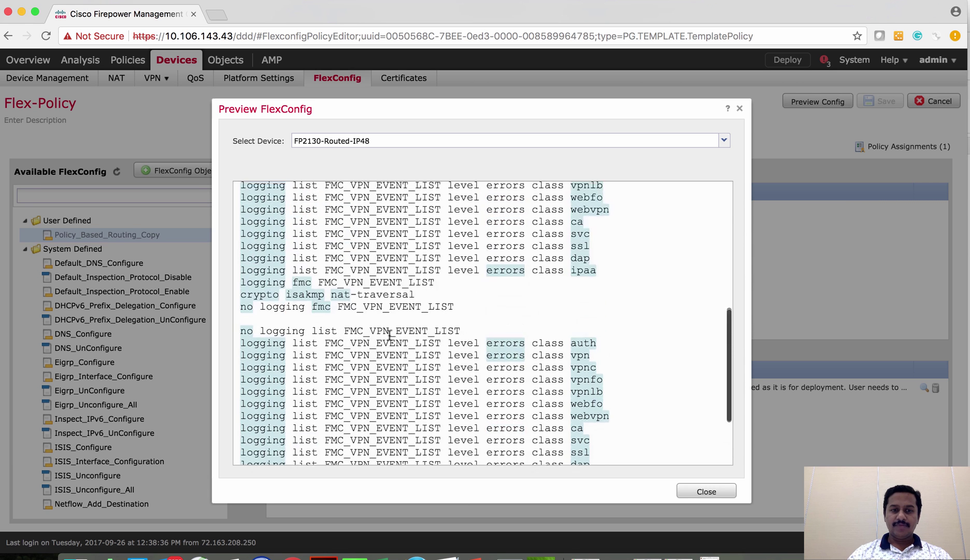
scroll(364, 281, up, 5)
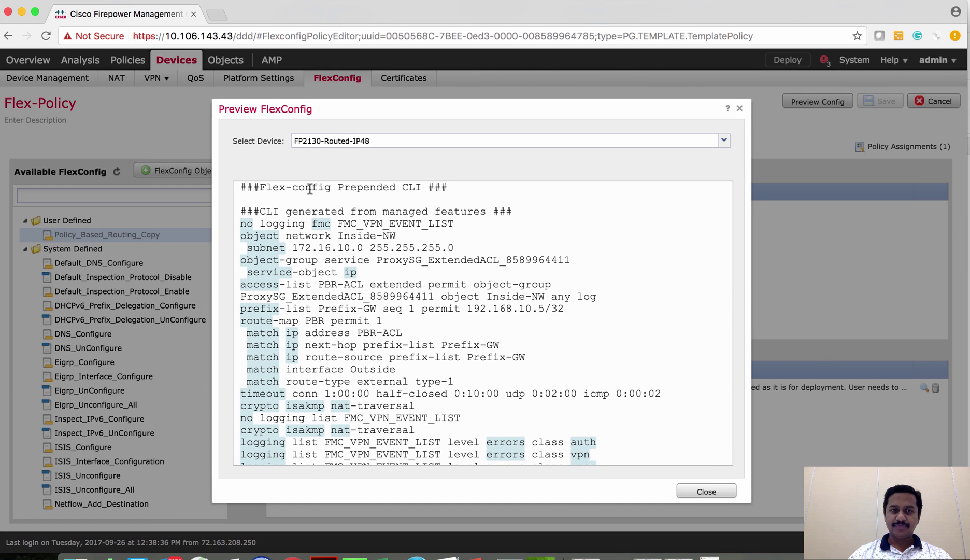
triple_click(310, 188)
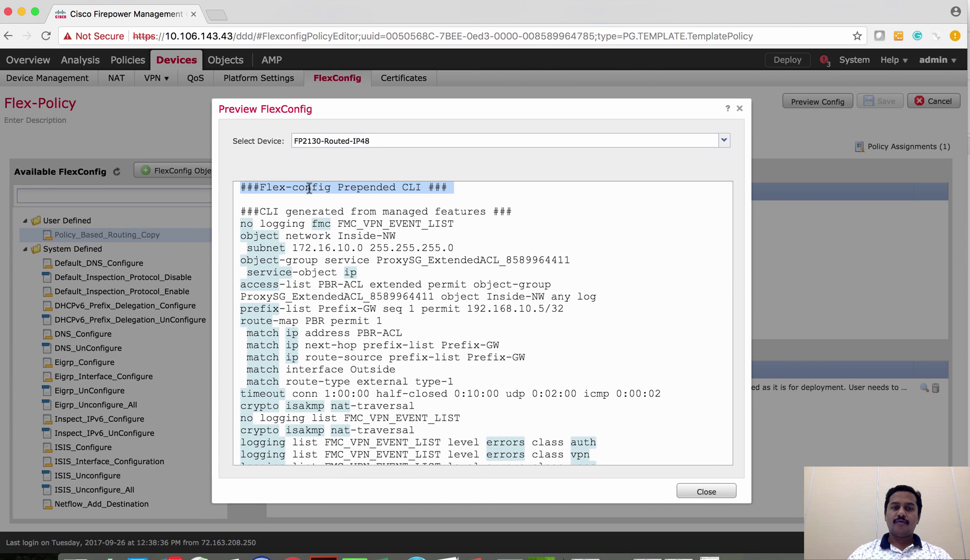